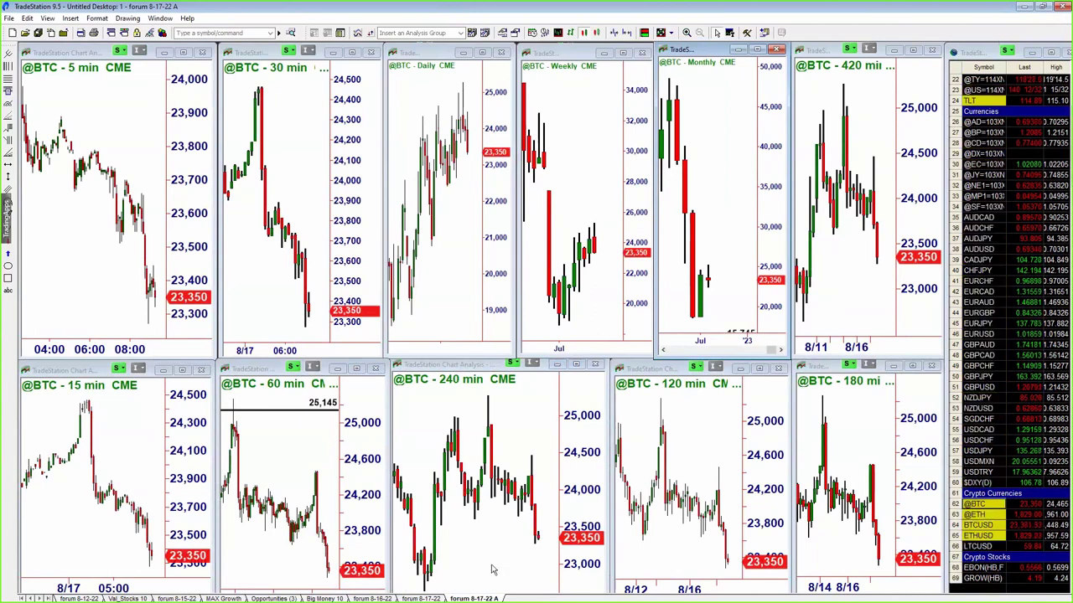
On the forum 8-17-22 sheet, chart GLD (ARCX) from the Metals watchlist across every timeframe.
{"action": "left_click", "coordinate": [432, 599]}
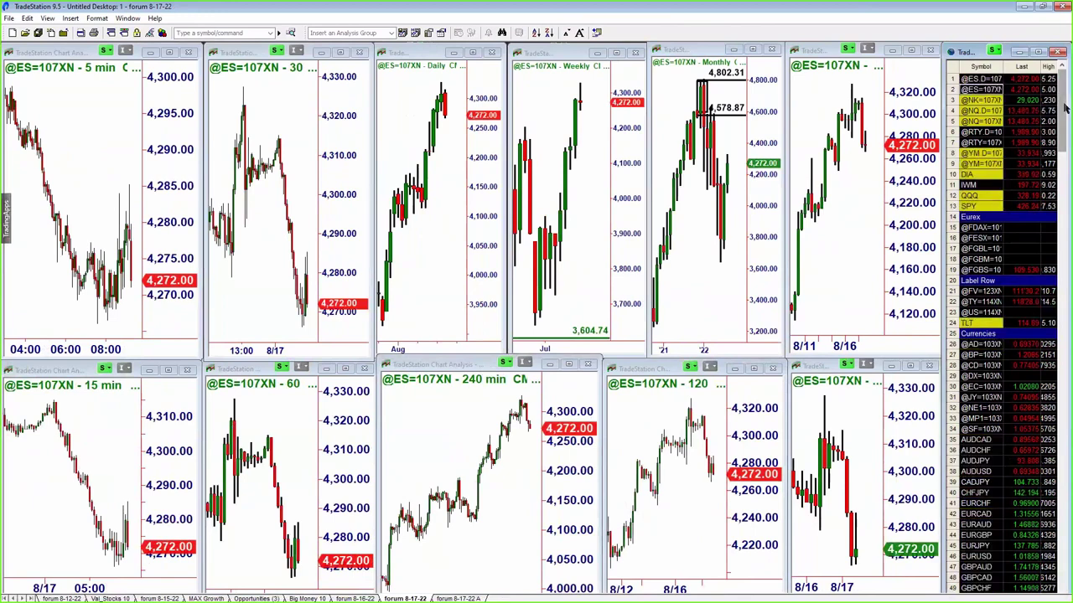
{"action": "scroll", "coordinate": [1031, 252], "scroll_direction": "down", "scroll_amount": 19}
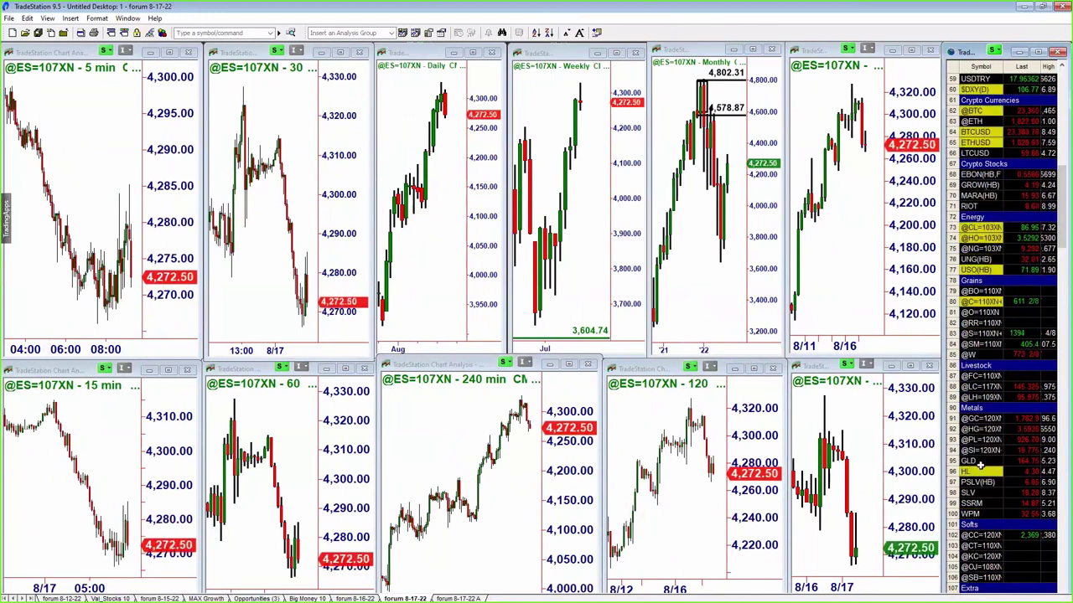
{"action": "left_click", "coordinate": [980, 463]}
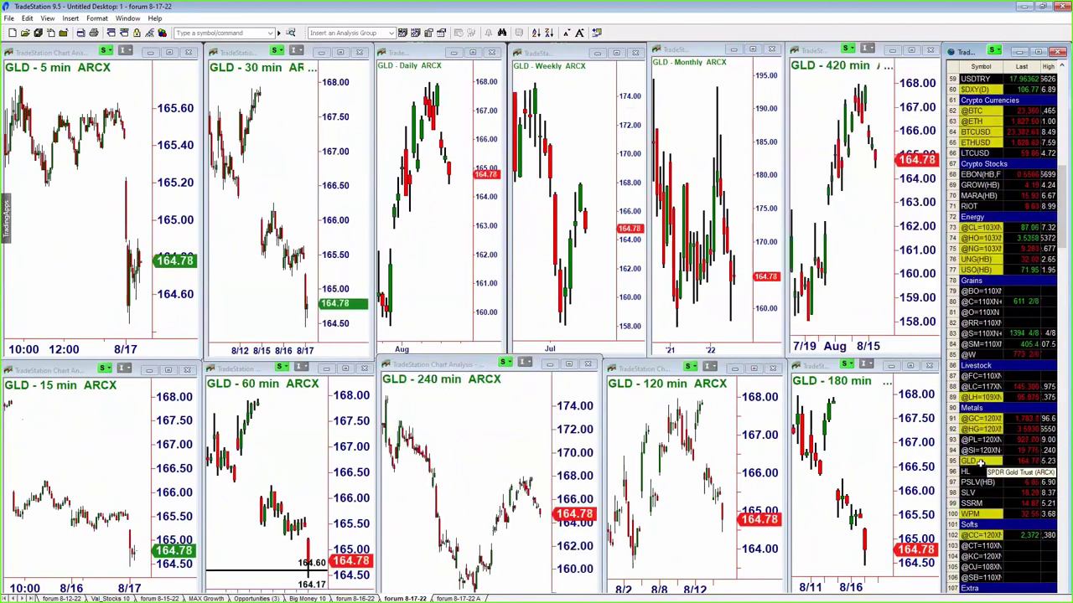
{"action": "left_click", "coordinate": [343, 371]}
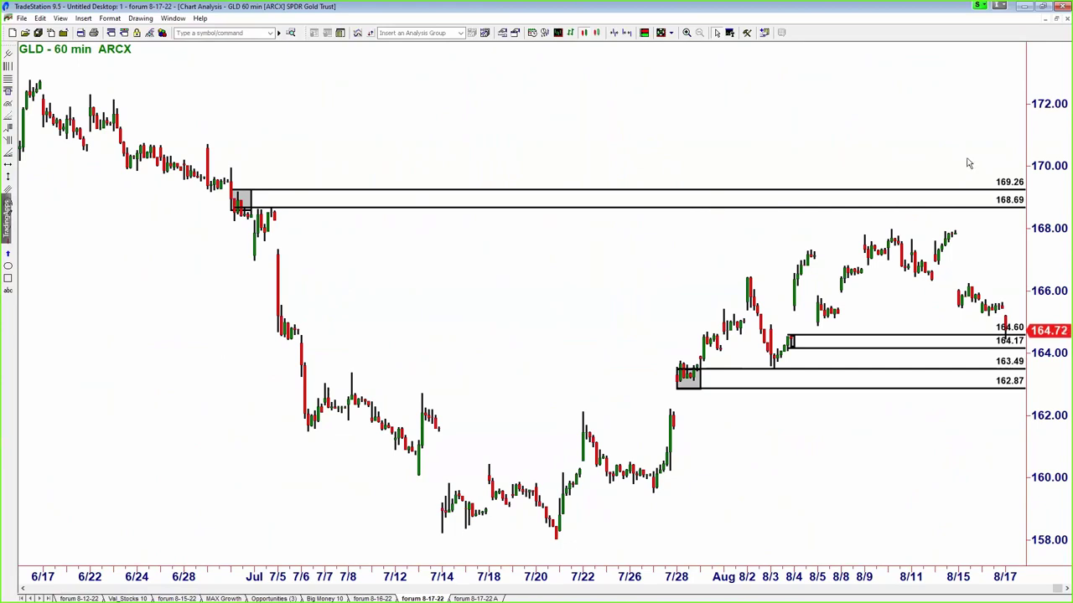
{"action": "left_click", "coordinate": [1058, 19]}
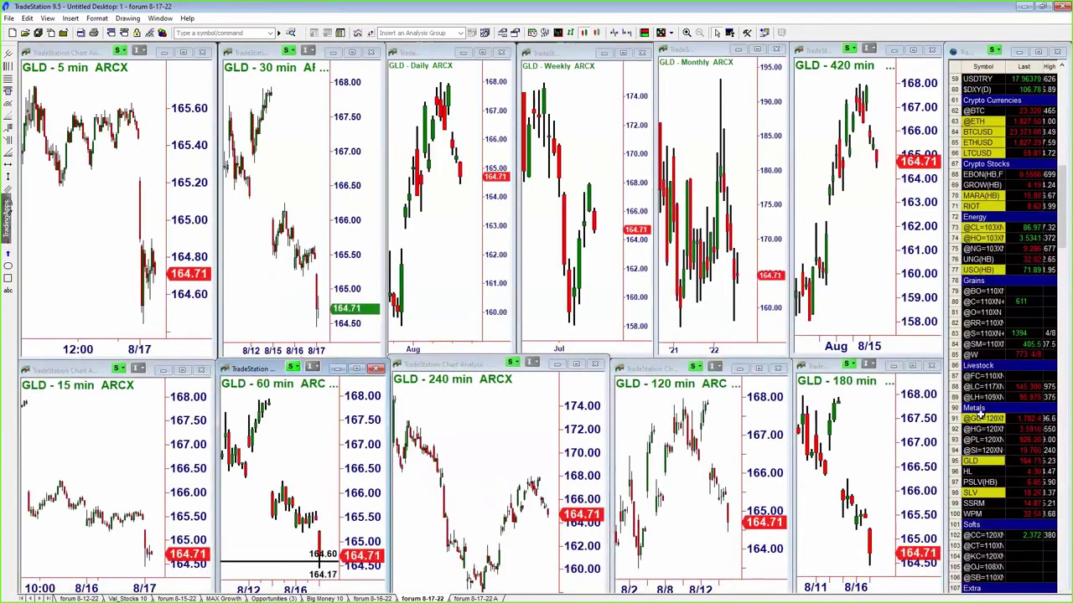
{"action": "left_click", "coordinate": [979, 418]}
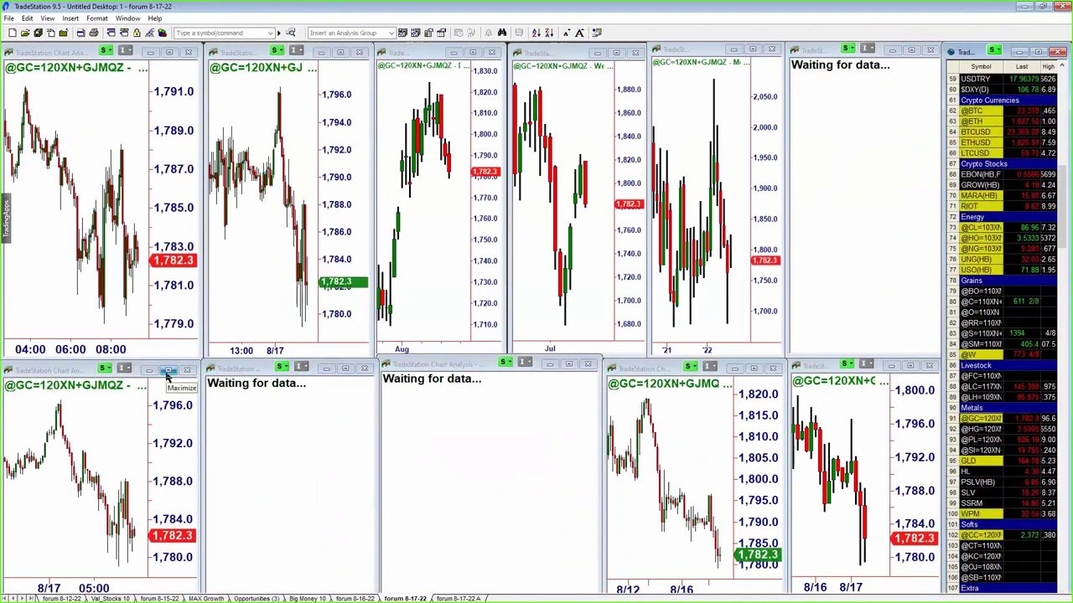
{"action": "left_click", "coordinate": [167, 371]}
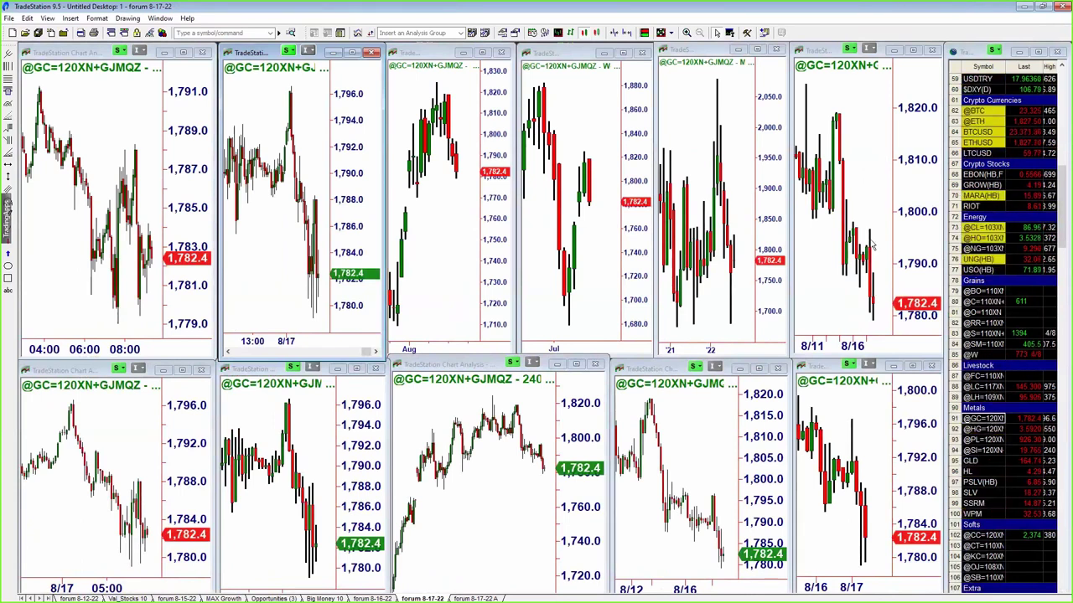
{"action": "left_click", "coordinate": [913, 367]}
{"action": "left_click", "coordinate": [914, 367]}
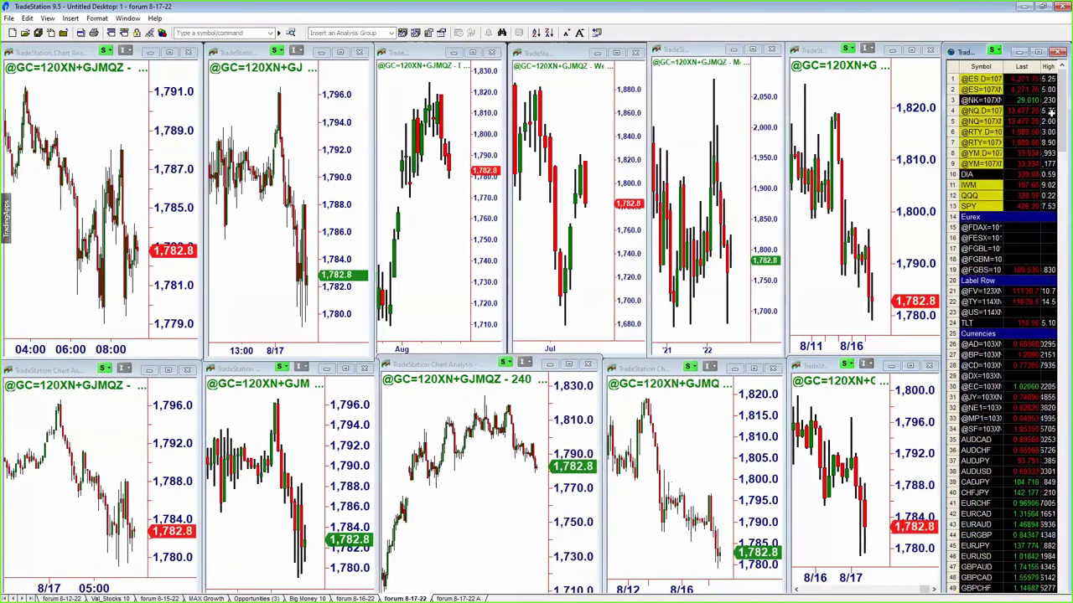
{"action": "left_click", "coordinate": [976, 205]}
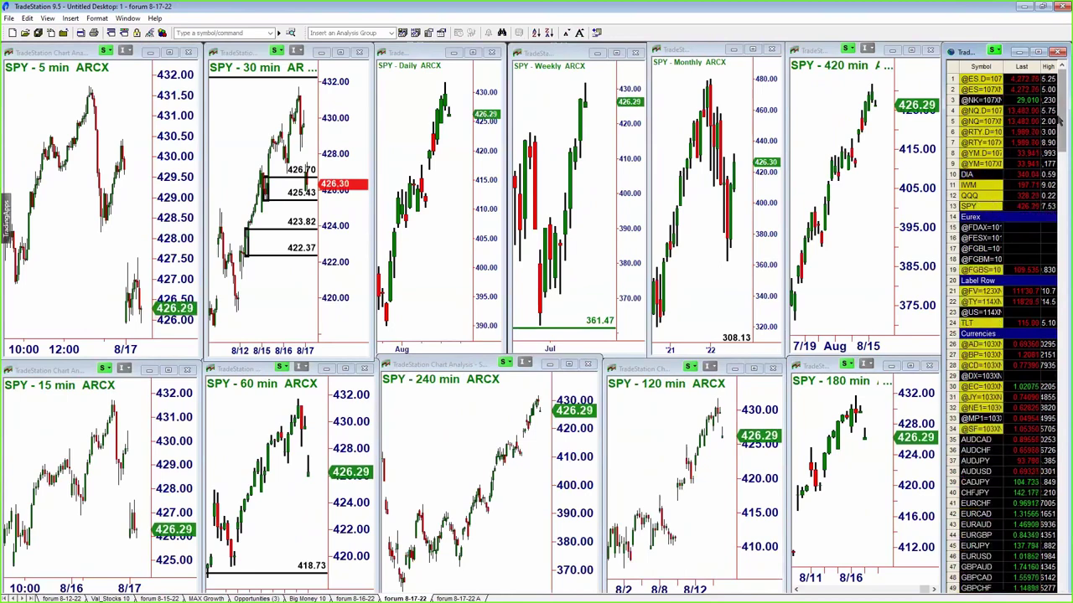
Replace SPY with AAPL (NASDAQ) from the watchlist's stocks section across all timeframes.
{"action": "left_click_drag", "start_coordinate": [1062, 120], "coordinate": [1055, 587]}
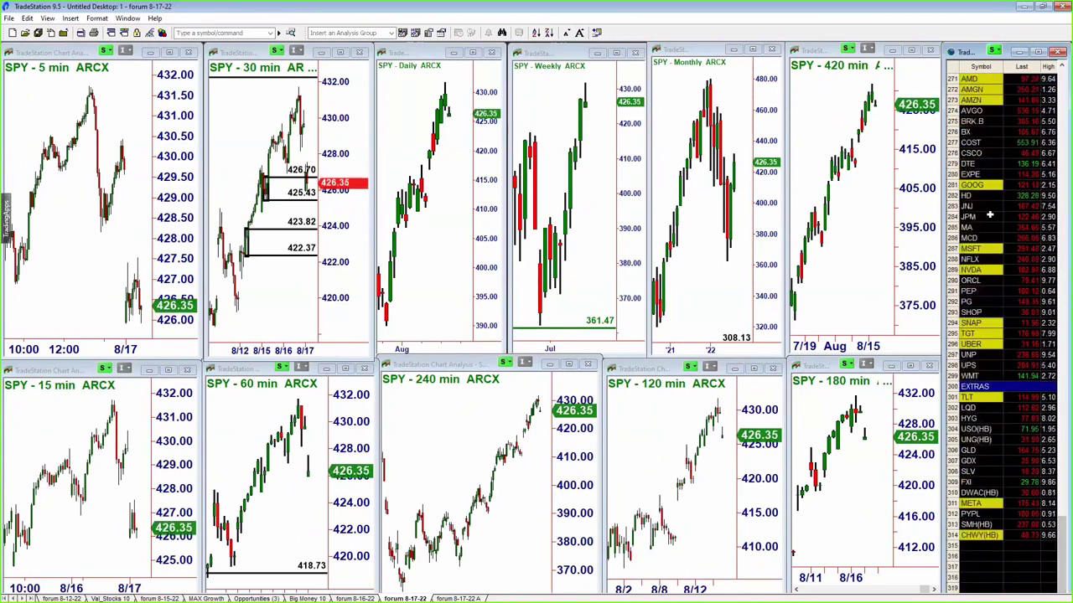
{"action": "scroll", "coordinate": [985, 184], "scroll_direction": "up", "scroll_amount": 2}
{"action": "left_click", "coordinate": [987, 132]}
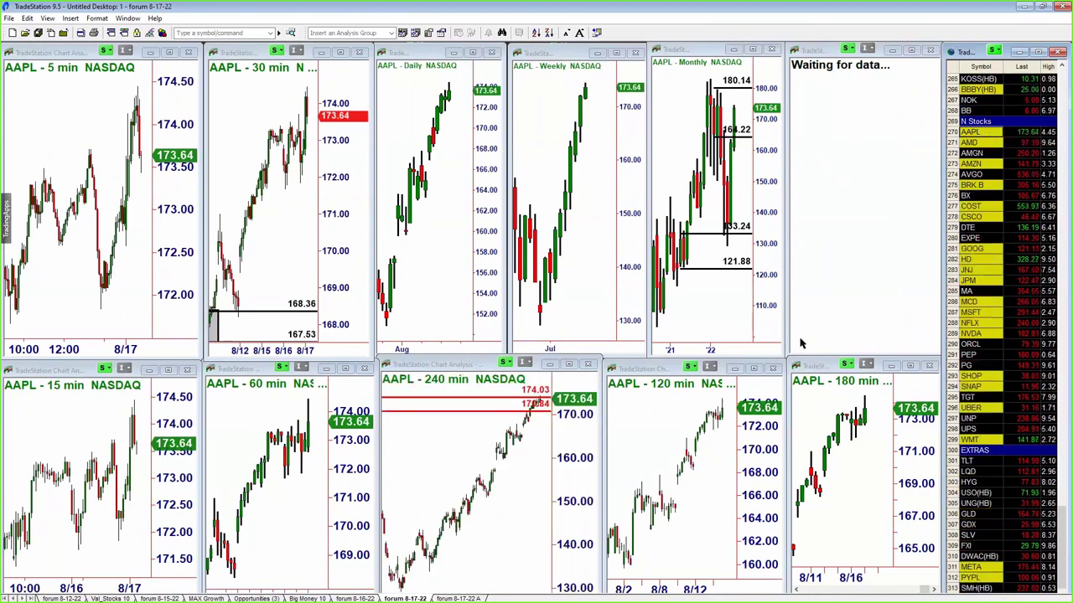
{"action": "left_click", "coordinate": [568, 366]}
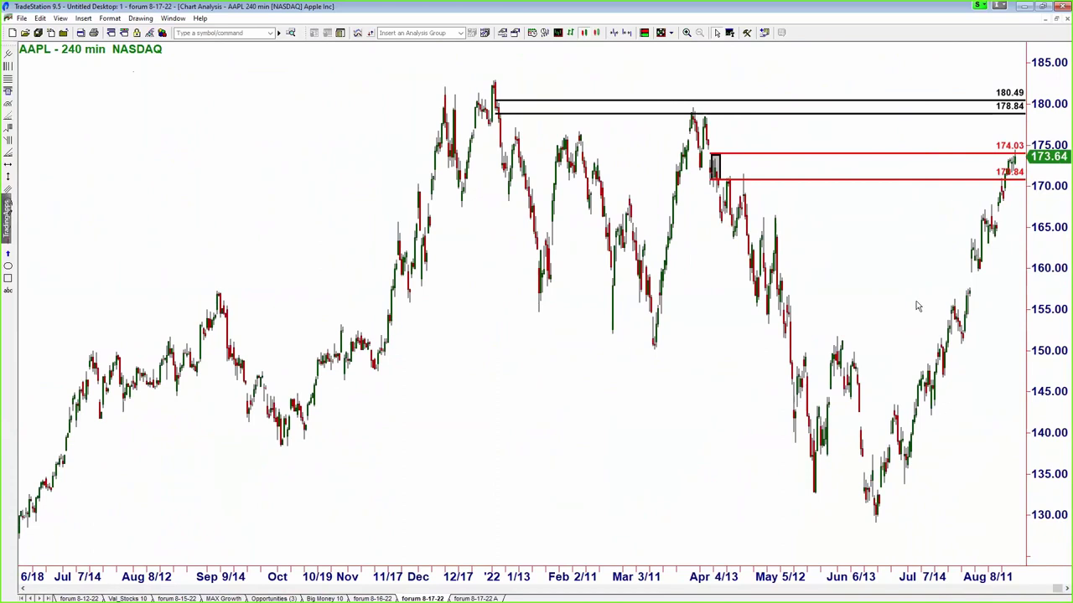
{"action": "scroll", "coordinate": [917, 304], "scroll_direction": "up", "scroll_amount": 3}
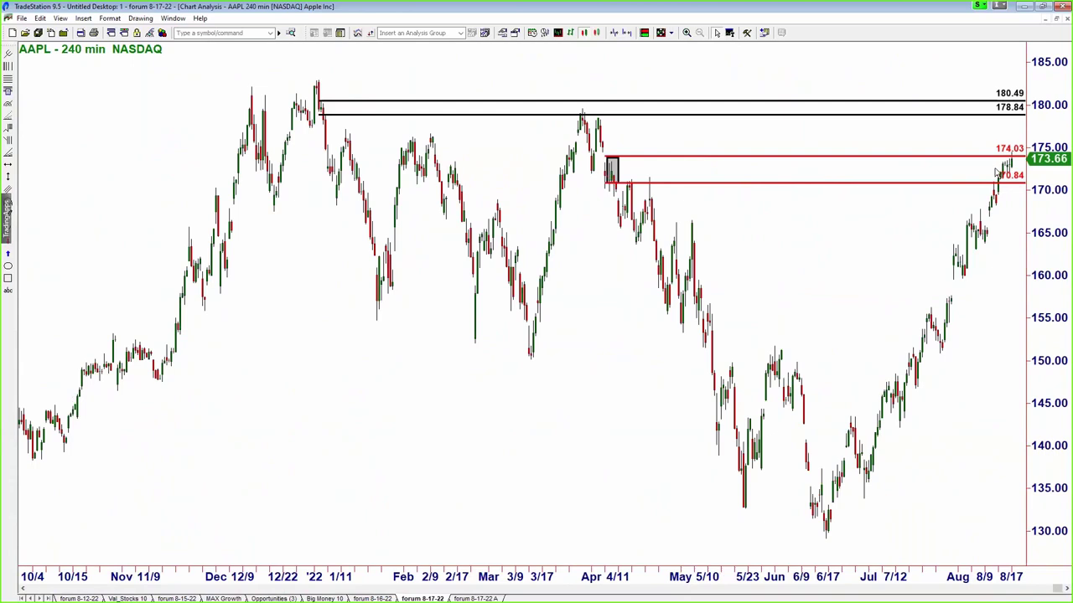
{"action": "scroll", "coordinate": [997, 173], "scroll_direction": "down", "scroll_amount": 3}
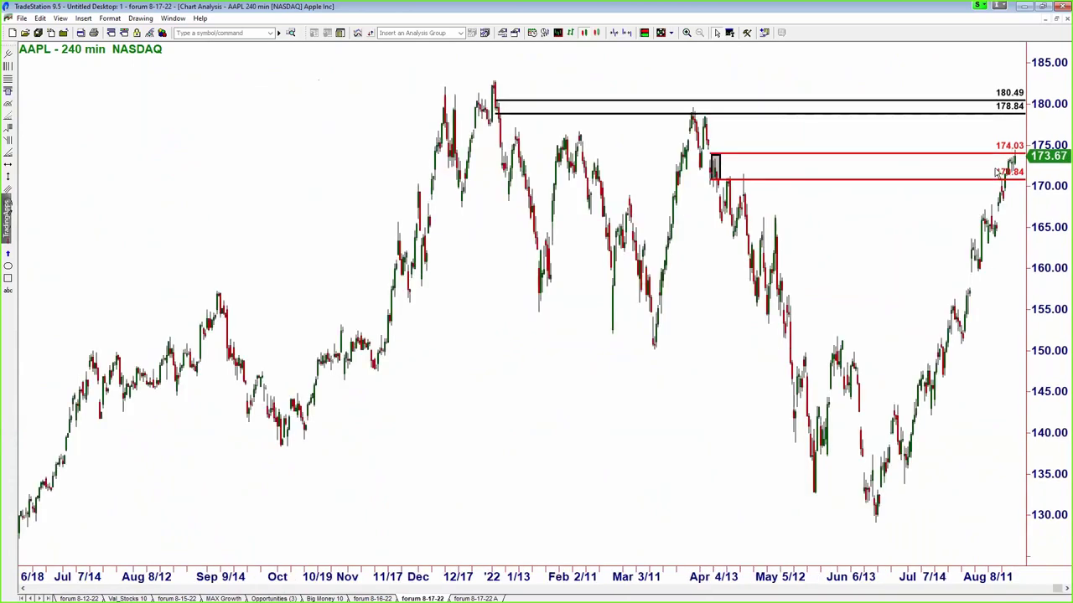
{"action": "left_click", "coordinate": [1058, 20]}
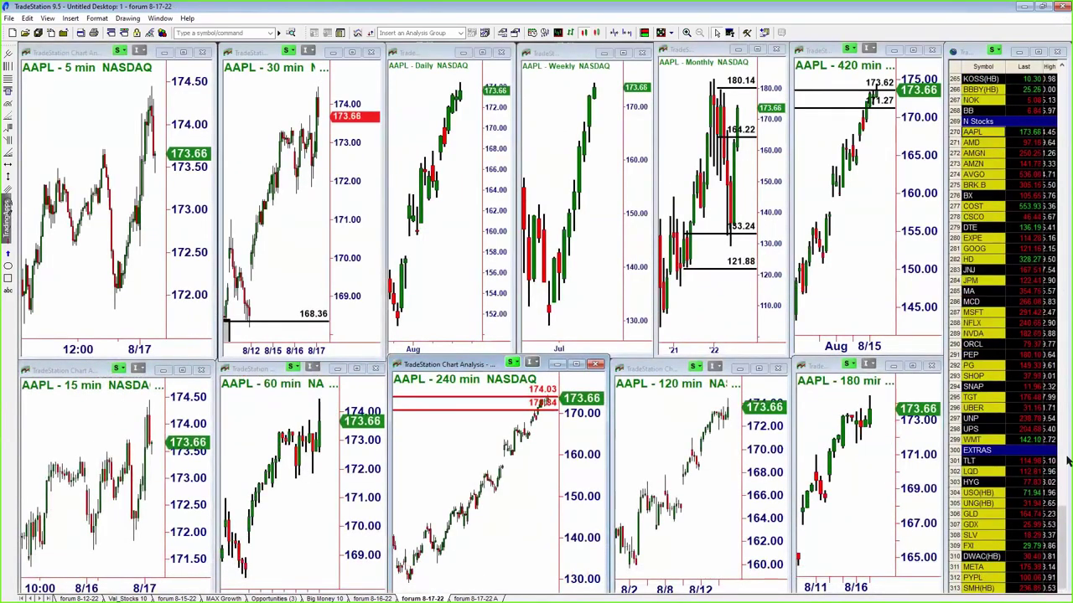
{"action": "left_click_drag", "start_coordinate": [1063, 524], "coordinate": [1063, 84]}
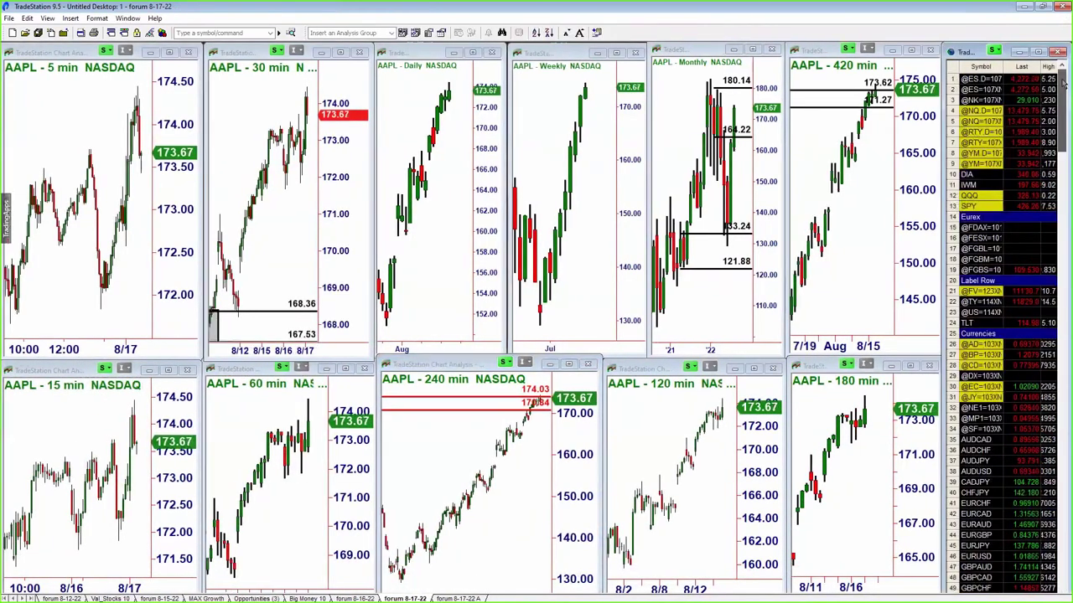
{"action": "left_click", "coordinate": [989, 89]}
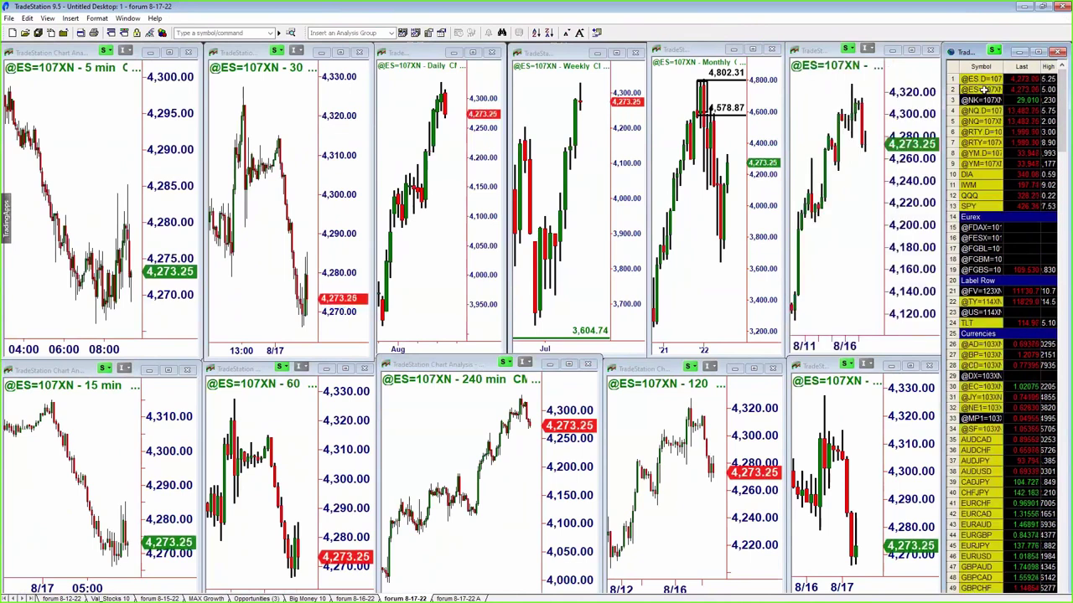
{"action": "left_click", "coordinate": [94, 71]}
{"action": "left_click", "coordinate": [334, 58]}
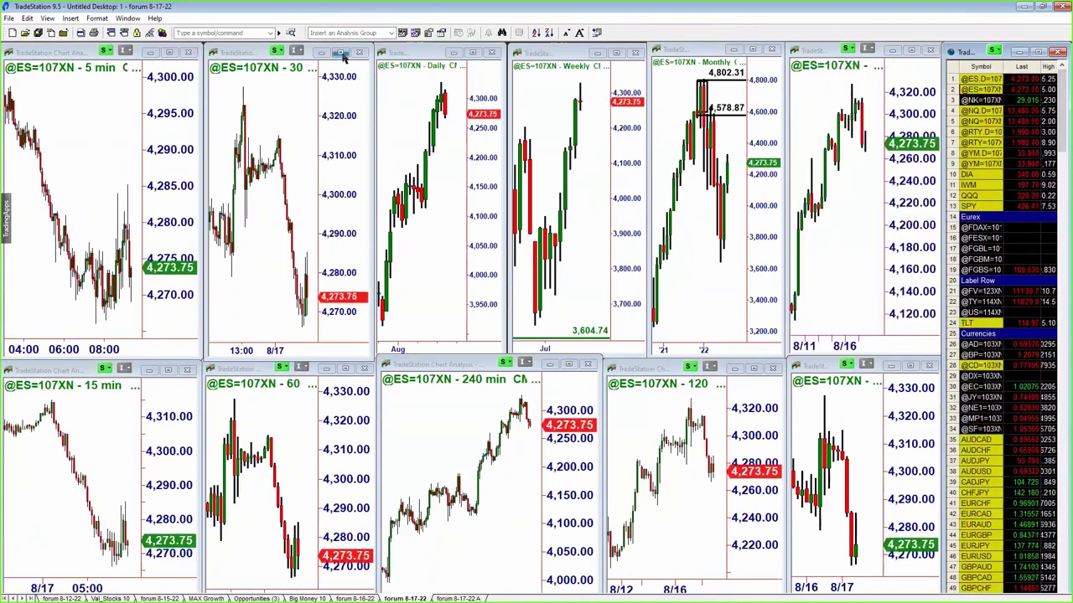
{"action": "key", "text": "ctrl+F10"}
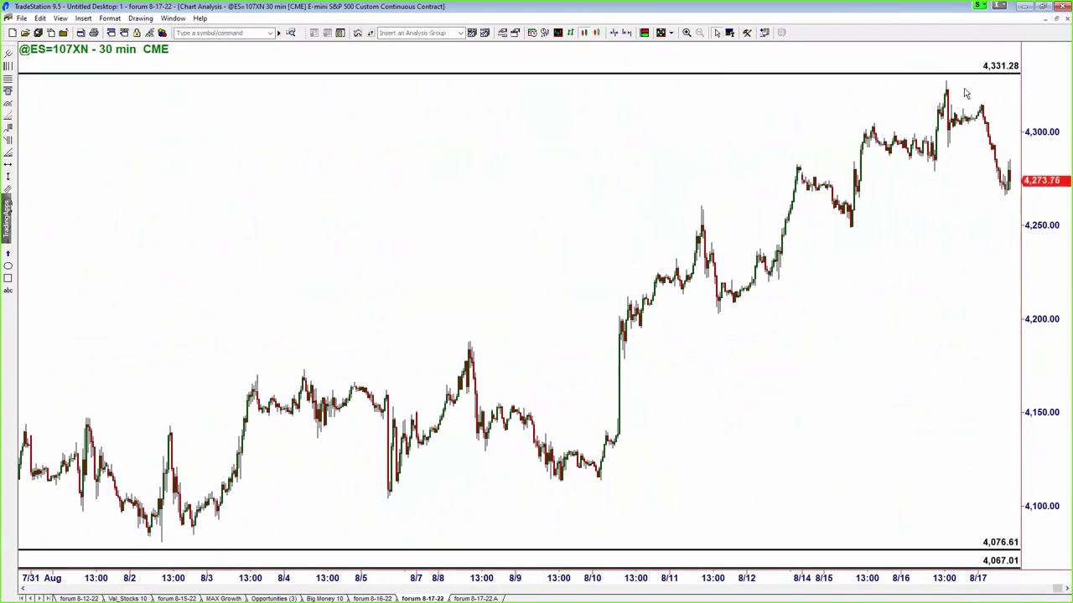
Restore the ES 30 min chart, inspect the 15 min chart enlarged, then load SPY (ARCX).
{"action": "left_click", "coordinate": [1057, 20]}
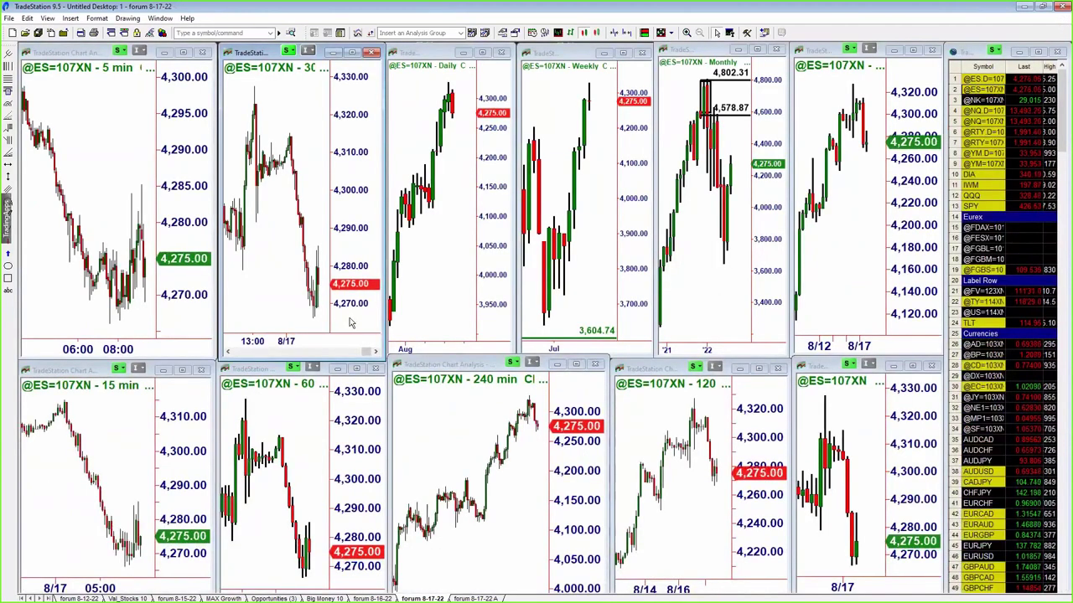
{"action": "left_click", "coordinate": [182, 369]}
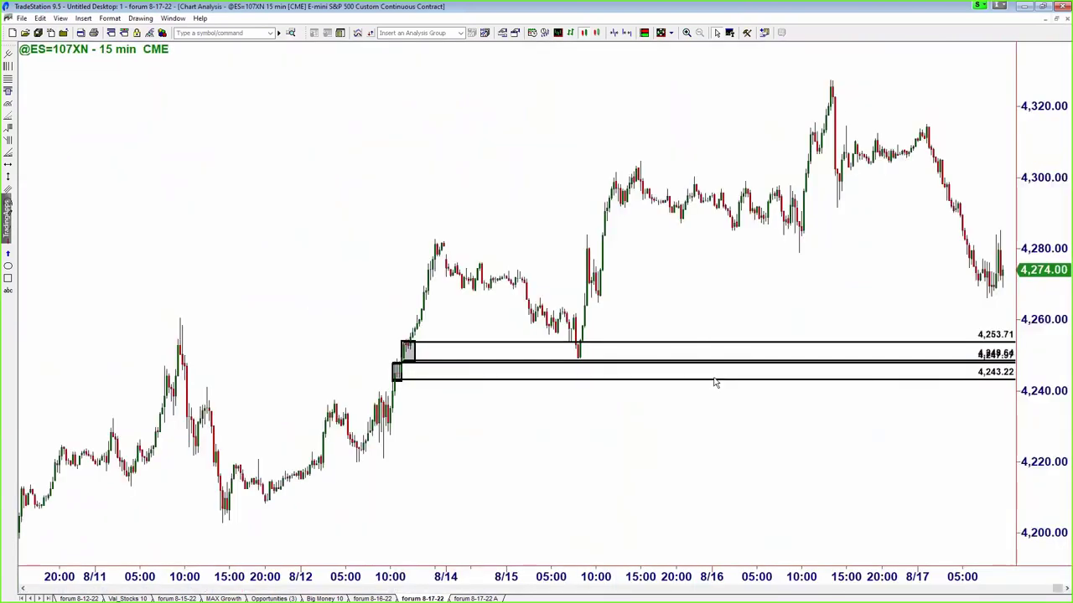
{"action": "left_click", "coordinate": [1055, 23]}
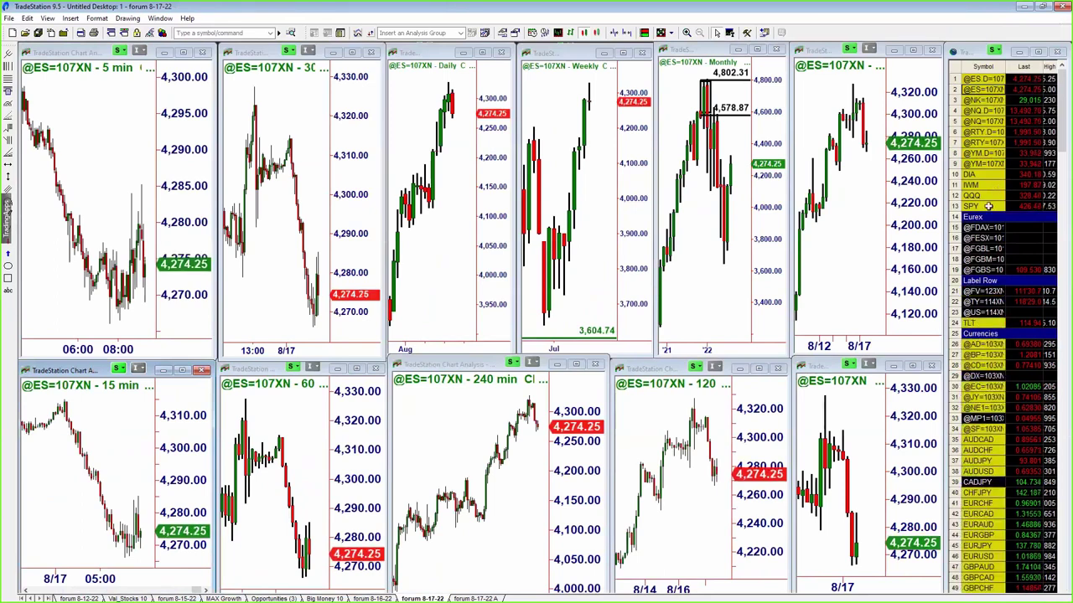
{"action": "left_click", "coordinate": [989, 206]}
{"action": "left_click", "coordinate": [989, 205]}
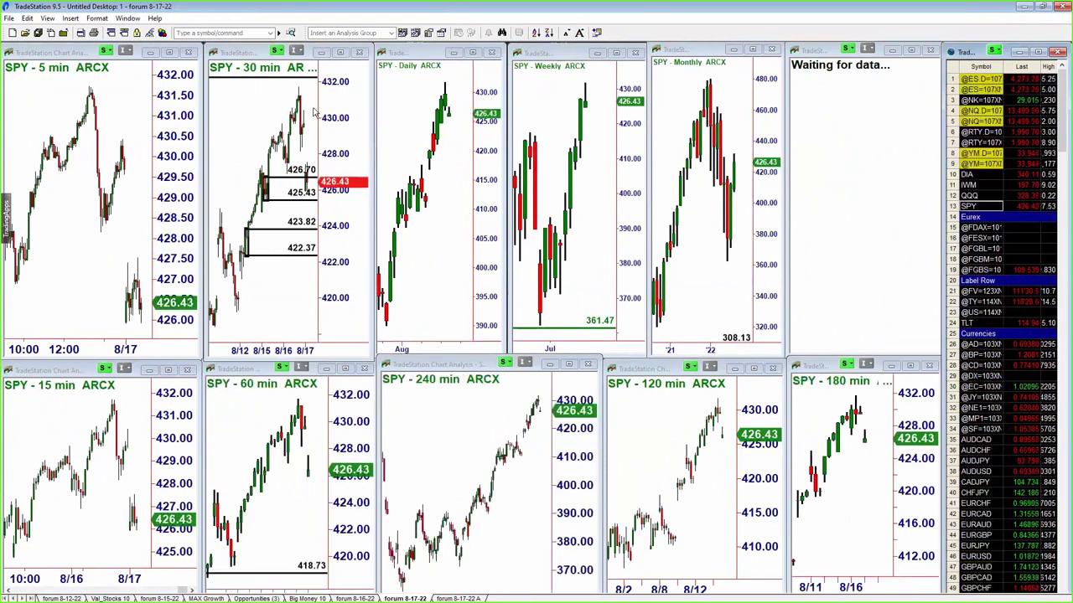
Maximize the SPY 30 min chart and zoom in on recent bars, zones 432.24 to 403.07.
{"action": "double_click", "coordinate": [286, 186]}
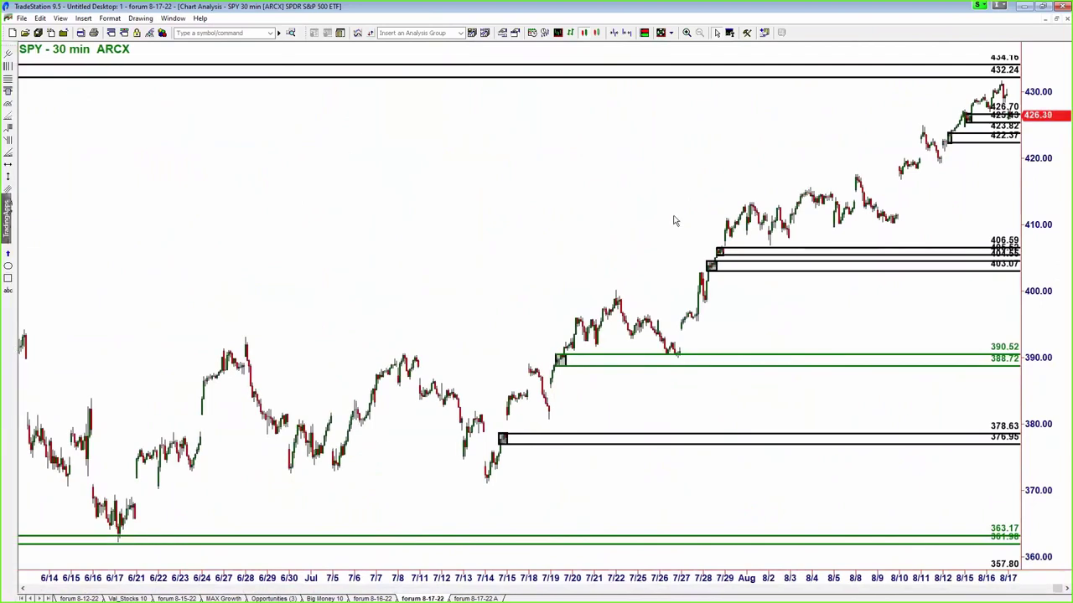
{"action": "scroll", "coordinate": [580, 208], "scroll_direction": "up", "scroll_amount": 5}
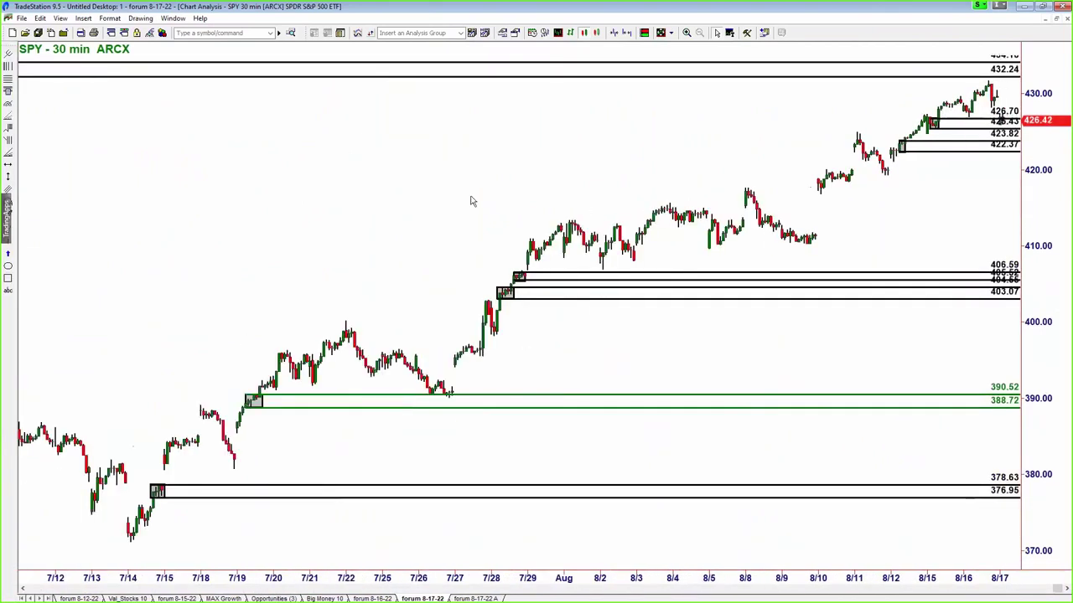
{"action": "scroll", "coordinate": [474, 179], "scroll_direction": "up", "scroll_amount": 2}
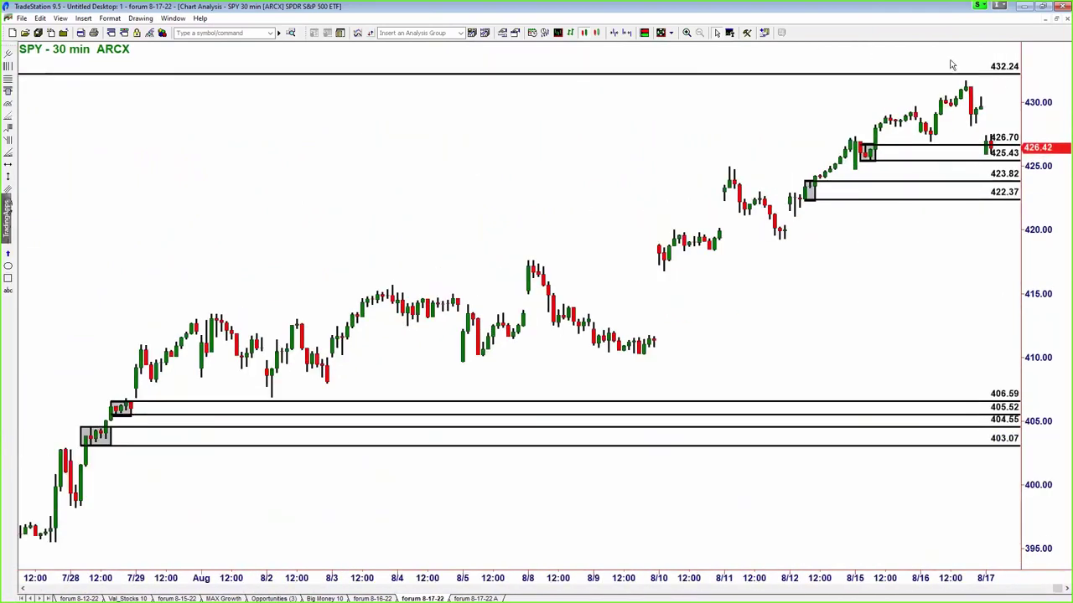